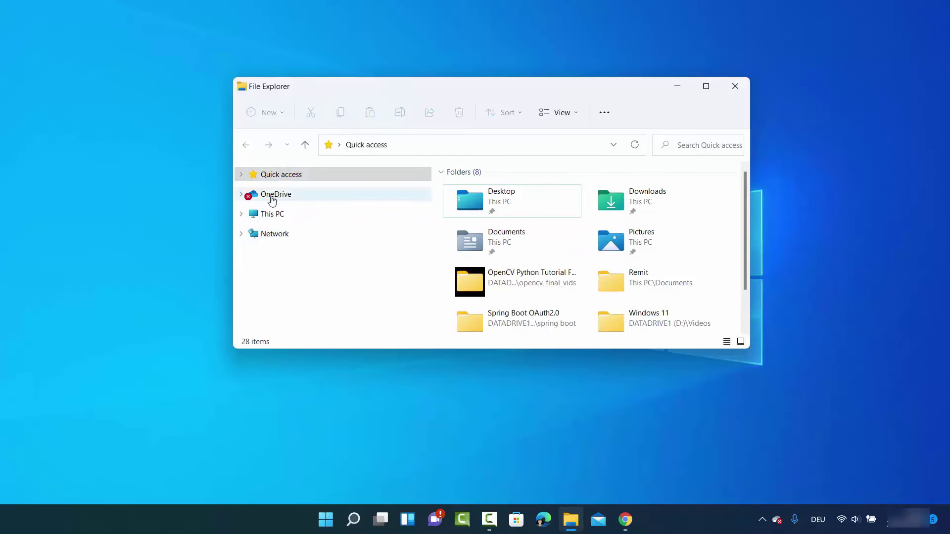
Open the OneDrive folder in File Explorer and bring up its OneDrive context submenu
{"action": "right_click", "coordinate": [278, 200]}
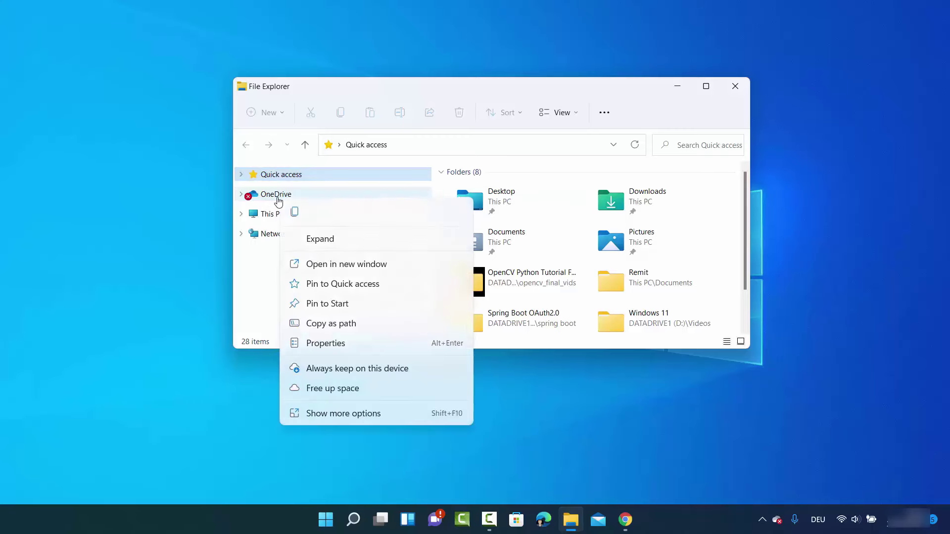
{"action": "left_click", "coordinate": [277, 199]}
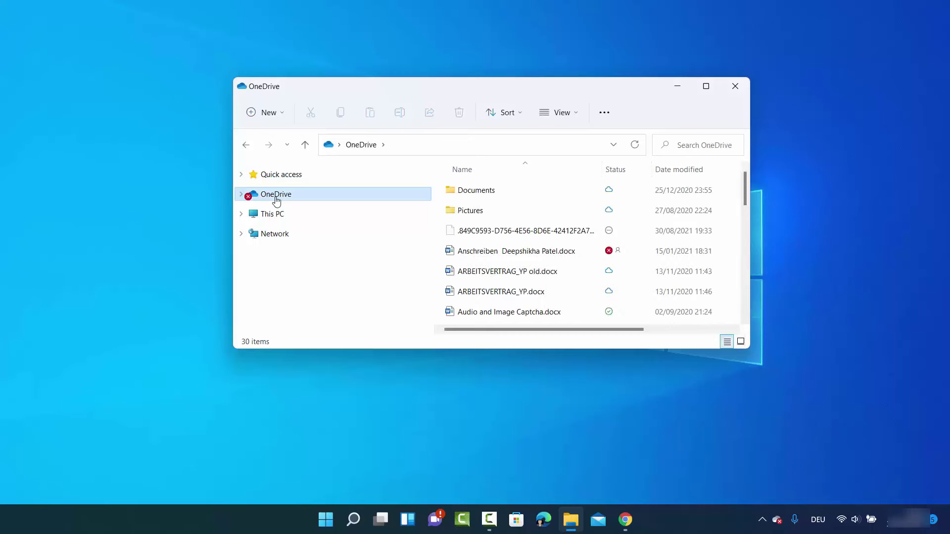
{"action": "right_click", "coordinate": [277, 200]}
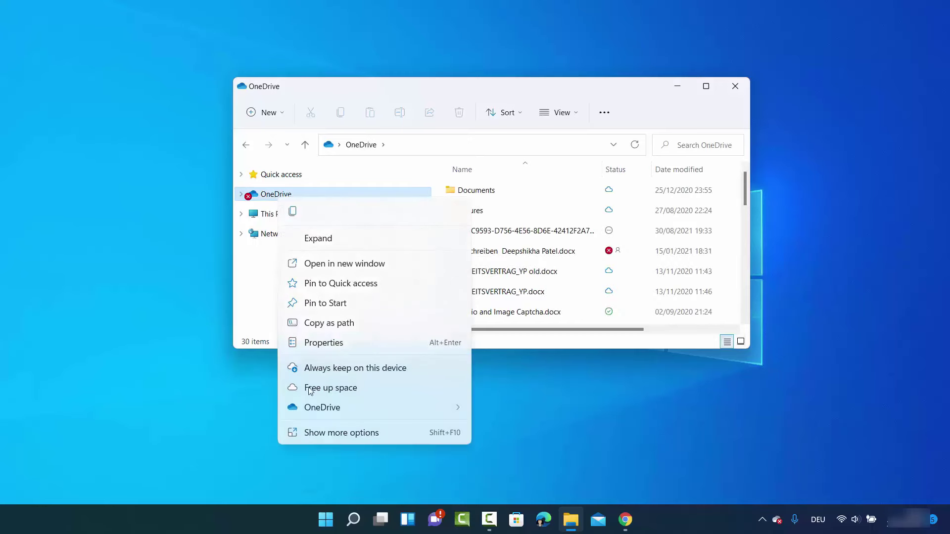
{"action": "mouse_move", "coordinate": [314, 412]}
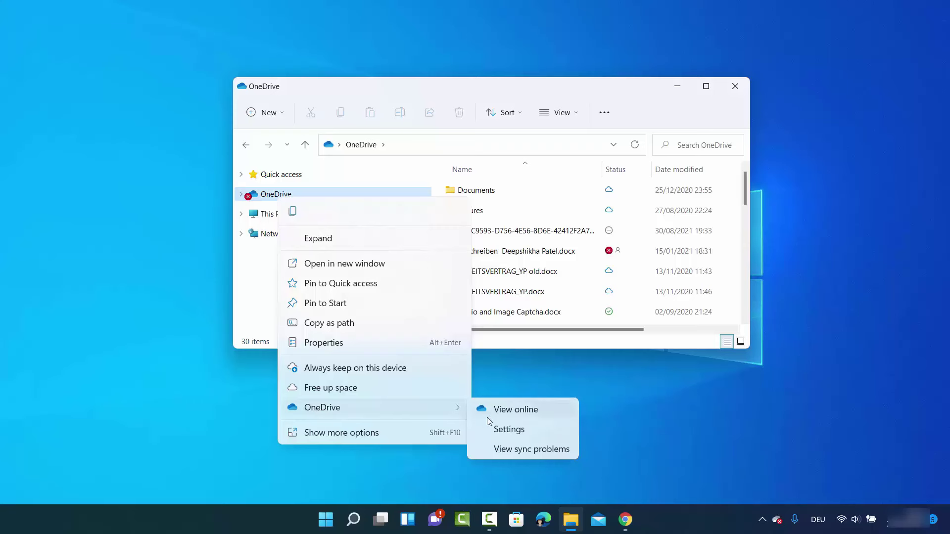
Open OneDrive settings, view the Settings tab, and return to the Account tab
{"action": "left_click", "coordinate": [498, 430]}
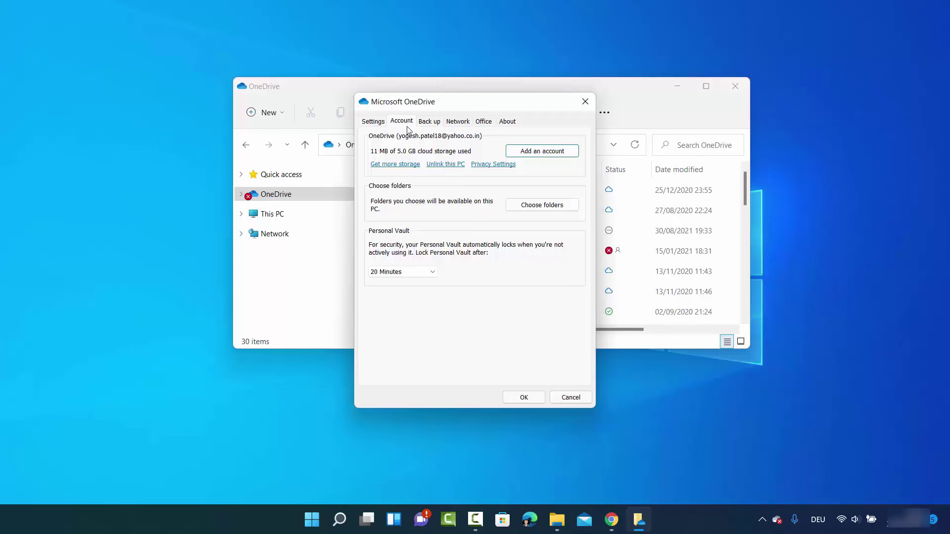
{"action": "left_click", "coordinate": [373, 122]}
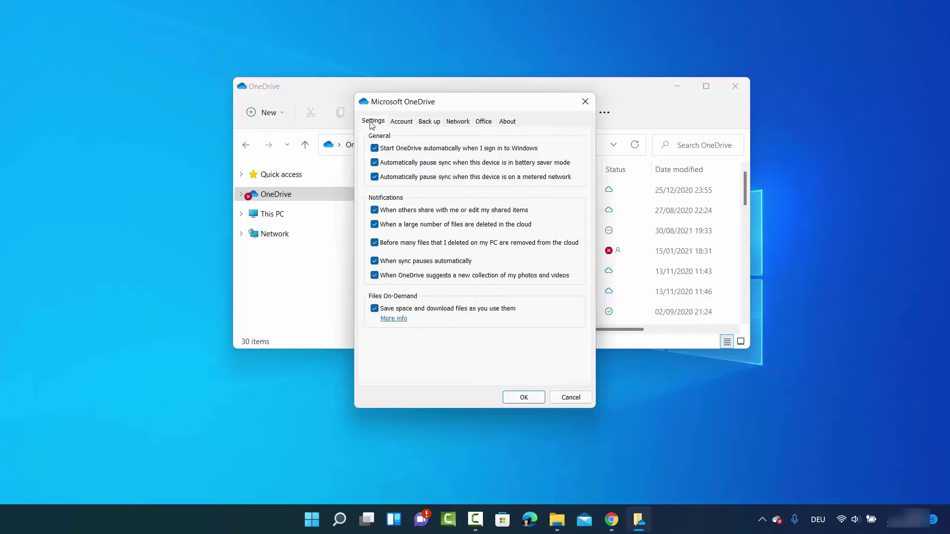
{"action": "left_click", "coordinate": [402, 124]}
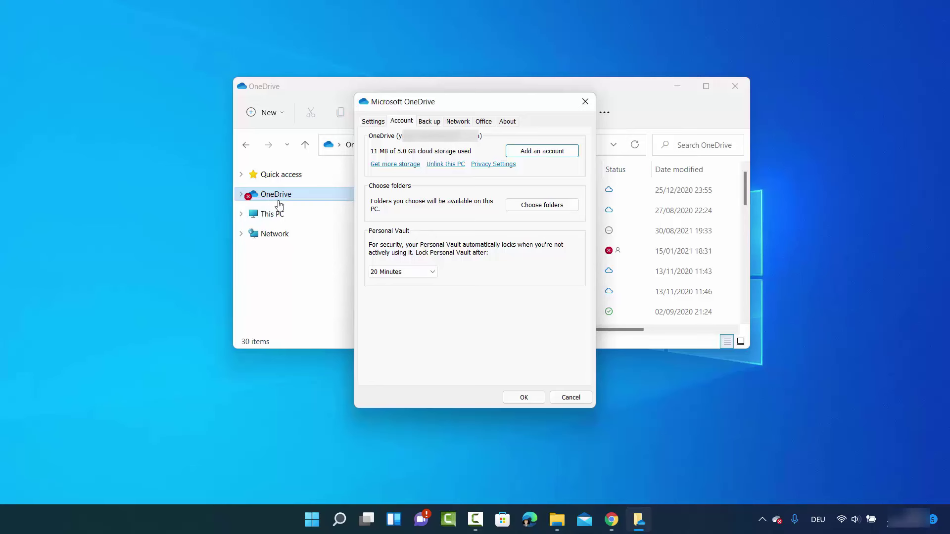
{"action": "left_click", "coordinate": [777, 522]}
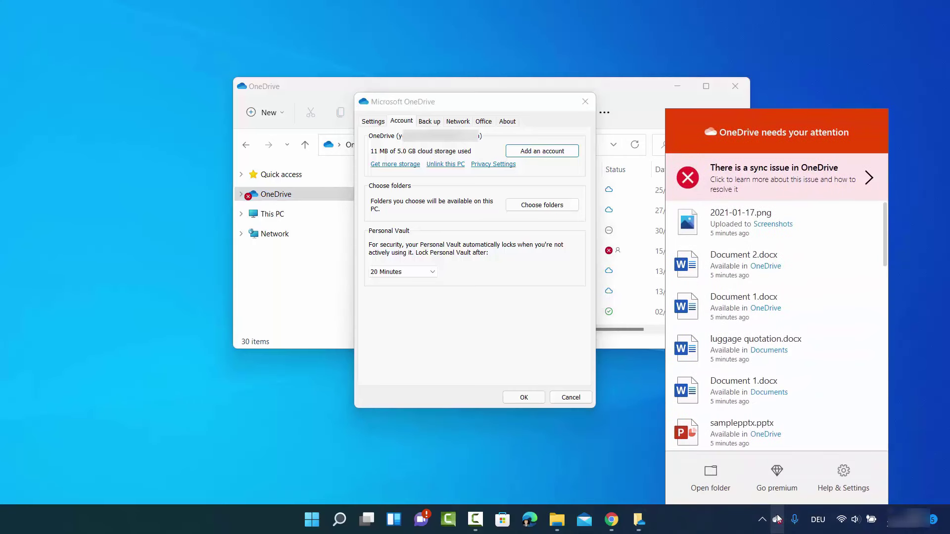
{"action": "left_click", "coordinate": [843, 479]}
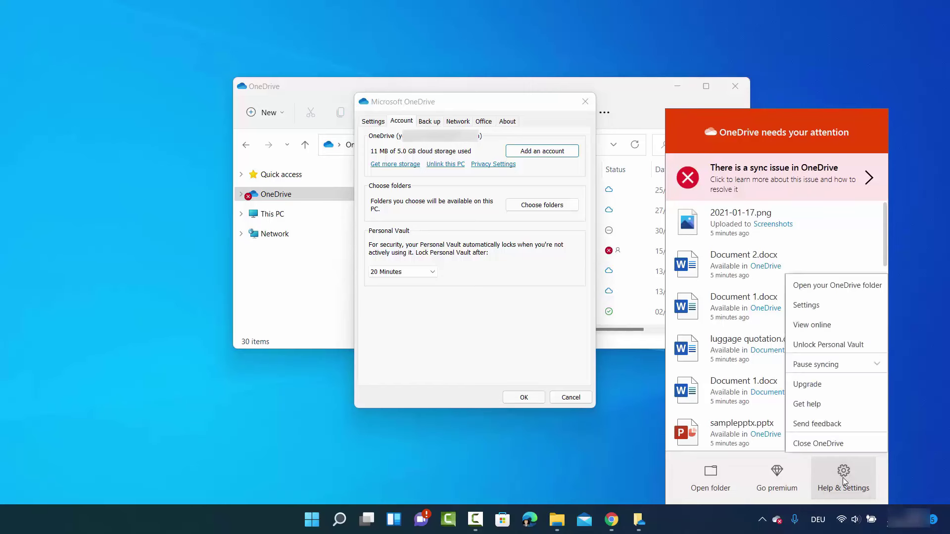
{"action": "left_click", "coordinate": [803, 307]}
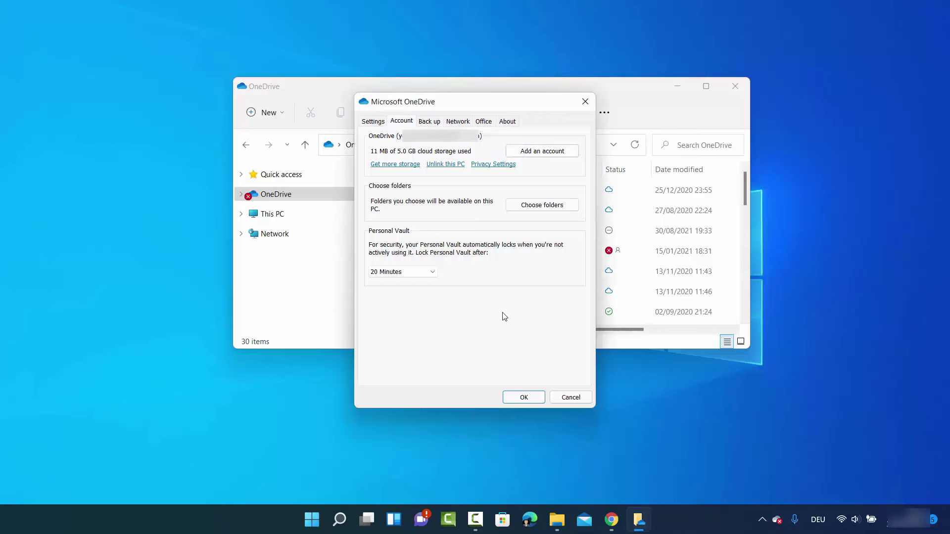
{"action": "left_click", "coordinate": [338, 512]}
{"action": "type", "text": "one"}
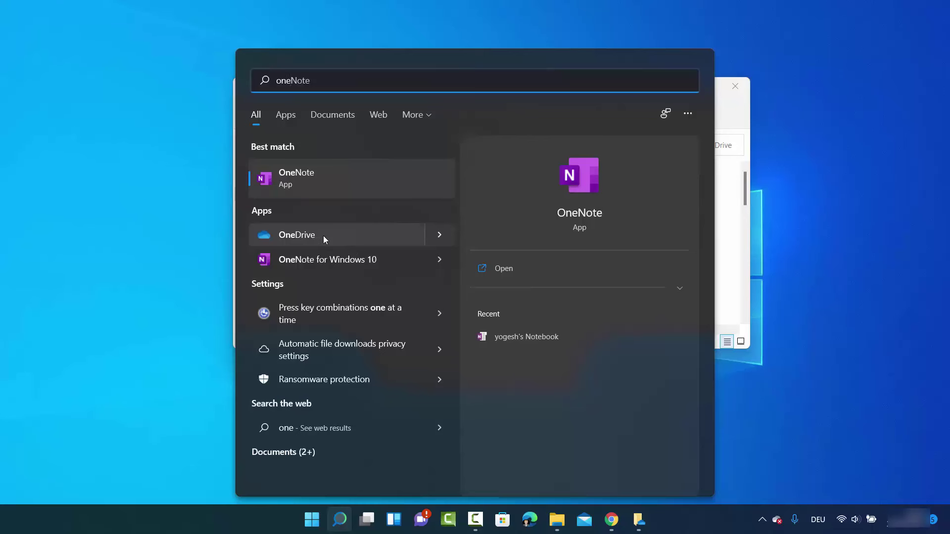
{"action": "type", "text": "d"}
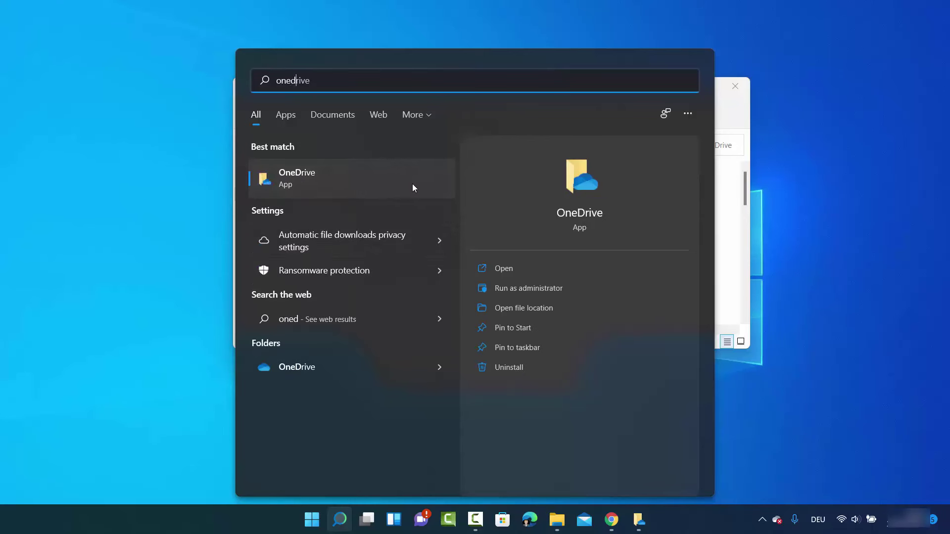
{"action": "left_click", "coordinate": [503, 269]}
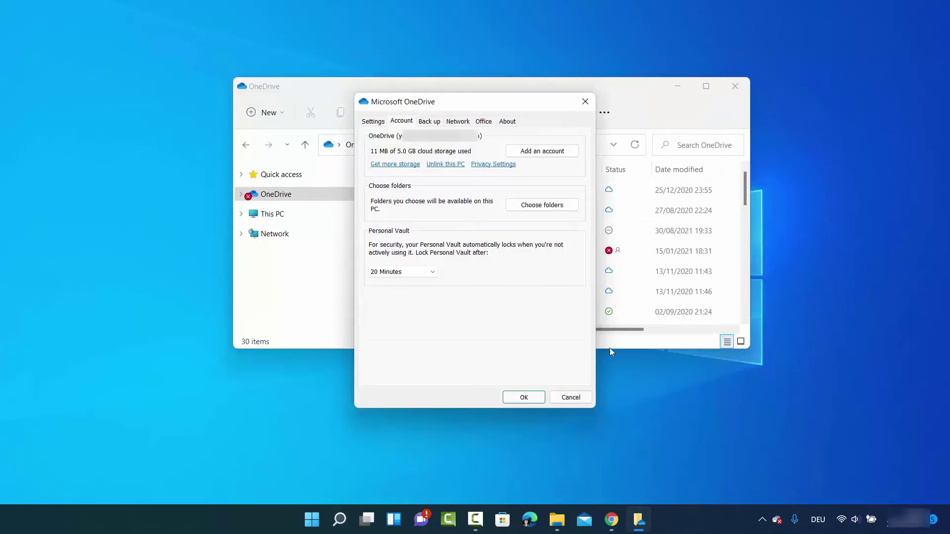
Unlink the OneDrive account from this PC and confirm the unlink
{"action": "mouse_move", "coordinate": [778, 526]}
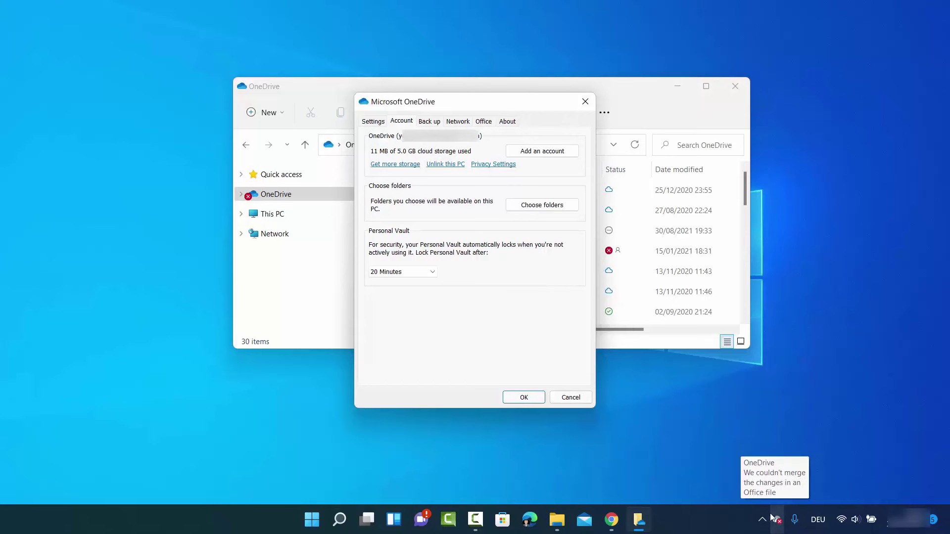
{"action": "left_click", "coordinate": [775, 519]}
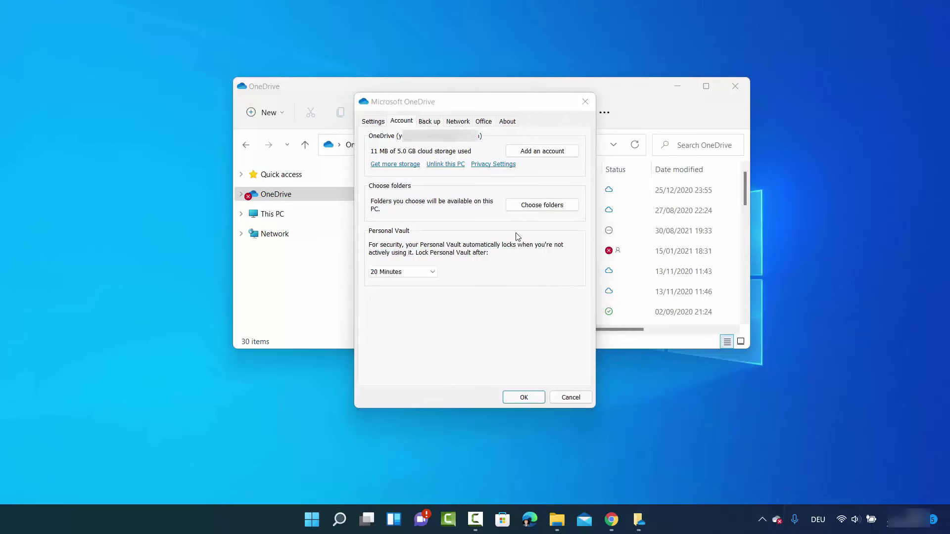
{"action": "left_click", "coordinate": [442, 168]}
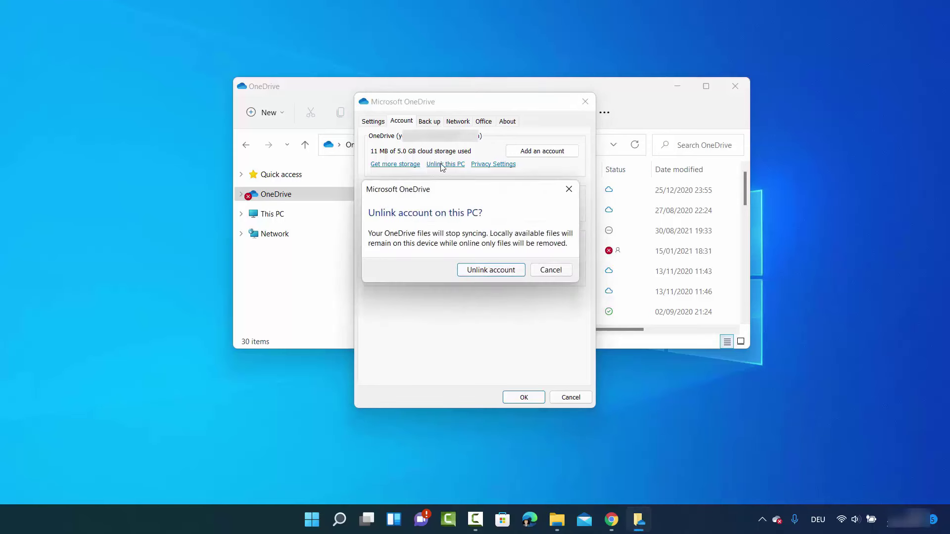
{"action": "left_click", "coordinate": [479, 271]}
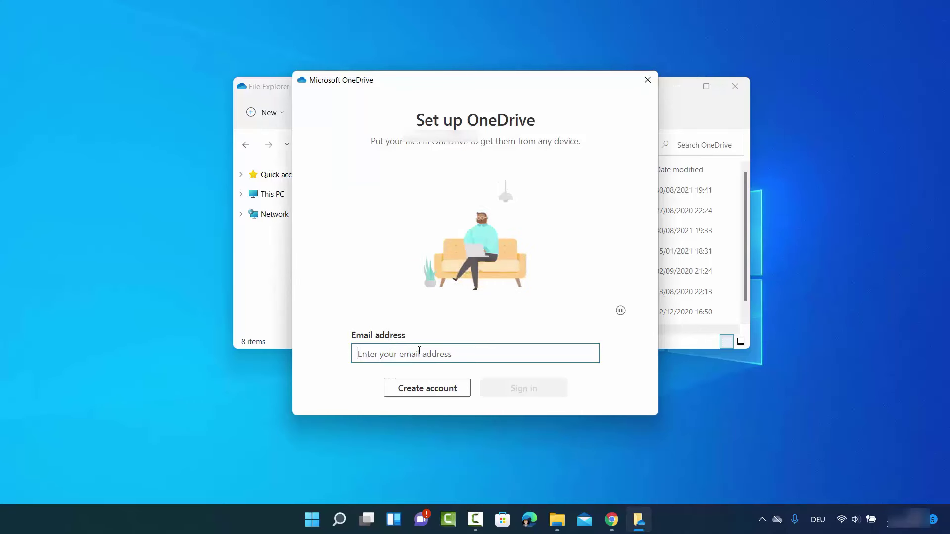
Close the setup window and check OneDrive's tray status reporting it isn't connected
{"action": "left_click", "coordinate": [648, 81]}
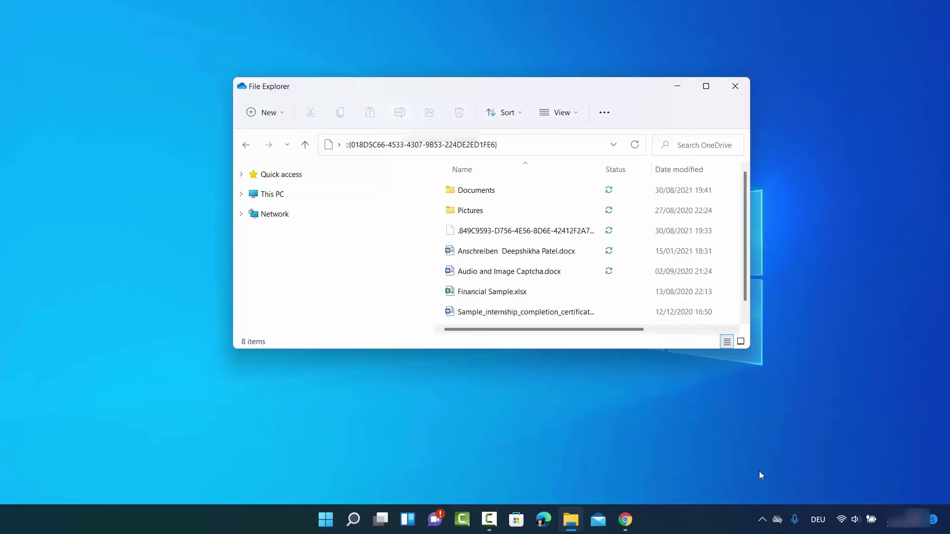
{"action": "left_click", "coordinate": [777, 520]}
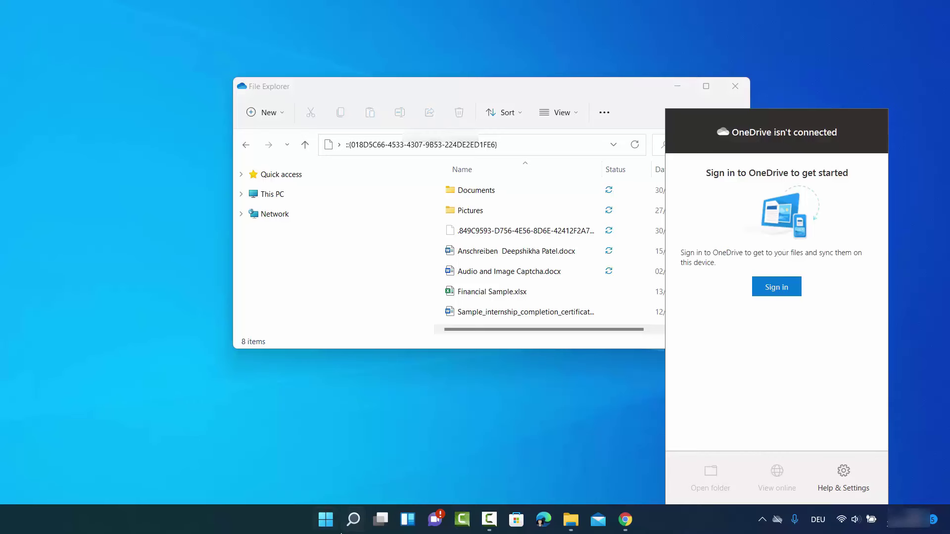
{"action": "left_click", "coordinate": [354, 519]}
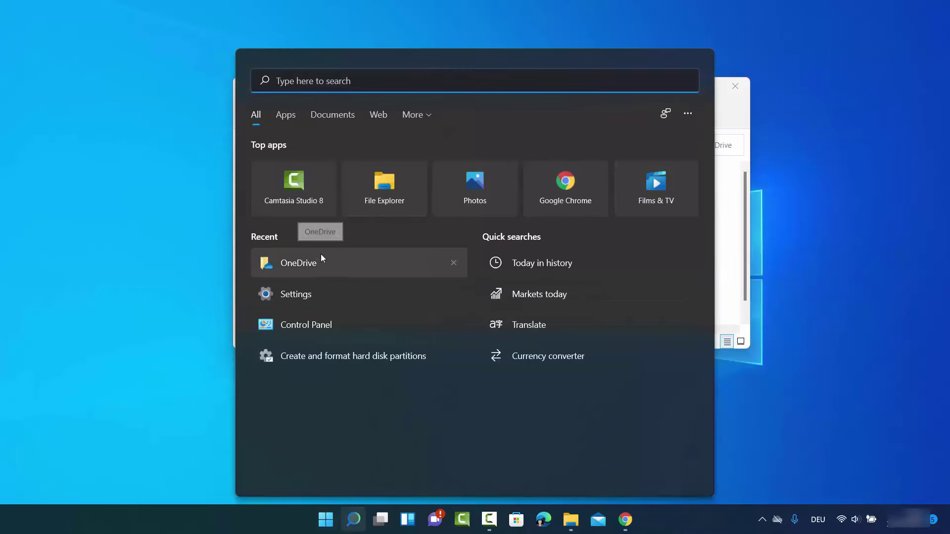
Search Windows for 'oned' and launch the OneDrive app
{"action": "type", "text": "oned"}
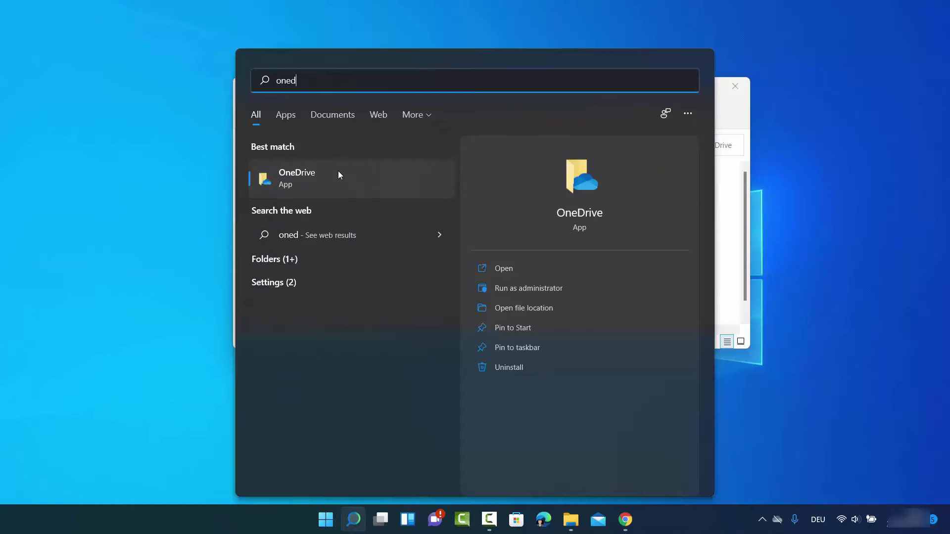
{"action": "left_click", "coordinate": [341, 173]}
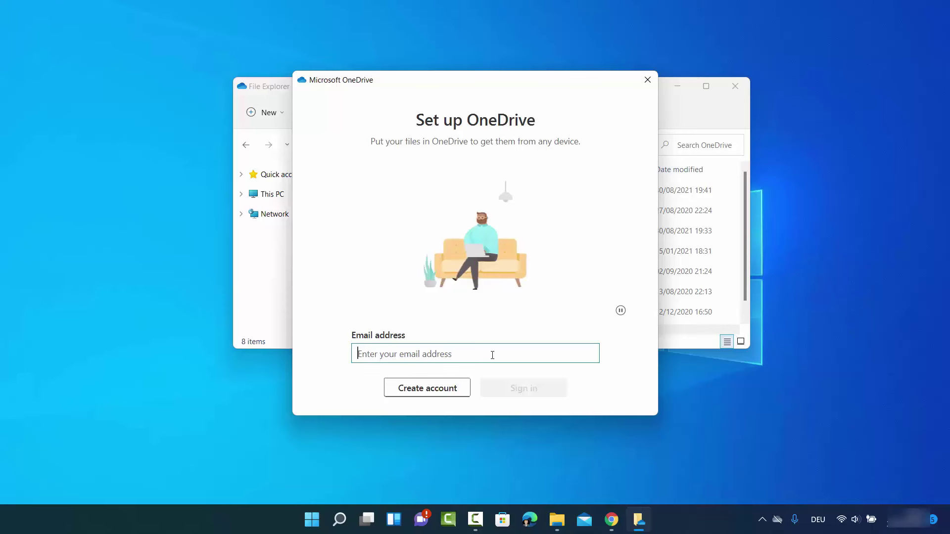
Sign in to OneDrive by pasting the account's e-mail address and password
{"action": "key", "text": "ctrl+v"}
{"action": "left_click", "coordinate": [519, 388]}
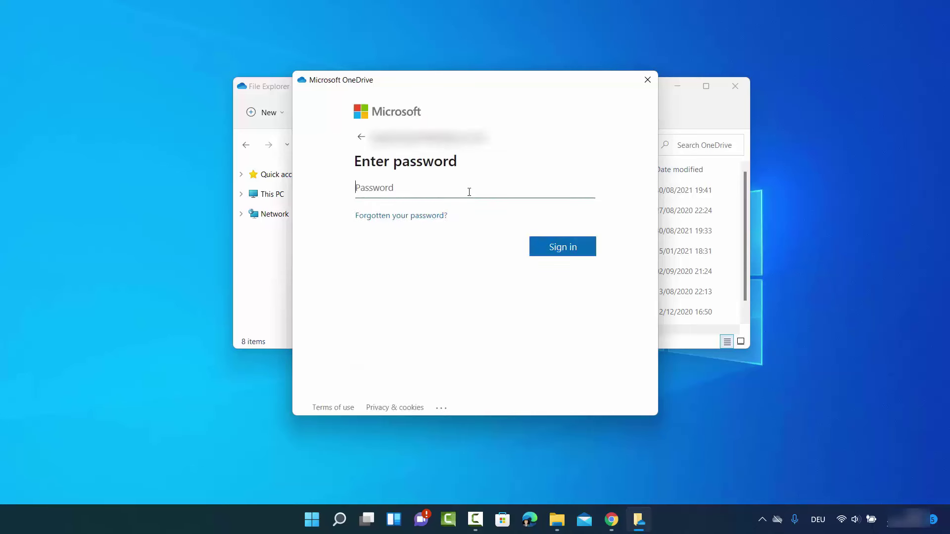
{"action": "key", "text": "ctrl+v"}
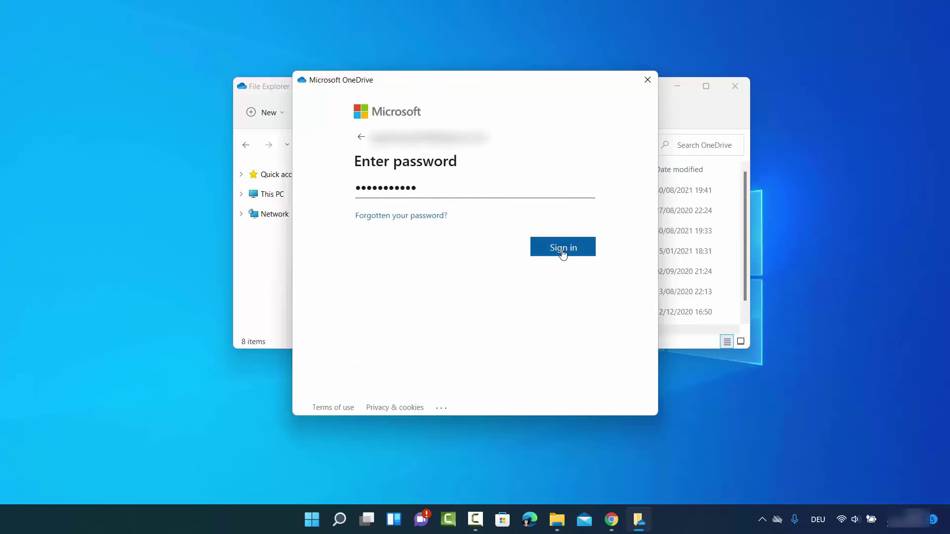
{"action": "left_click", "coordinate": [562, 250]}
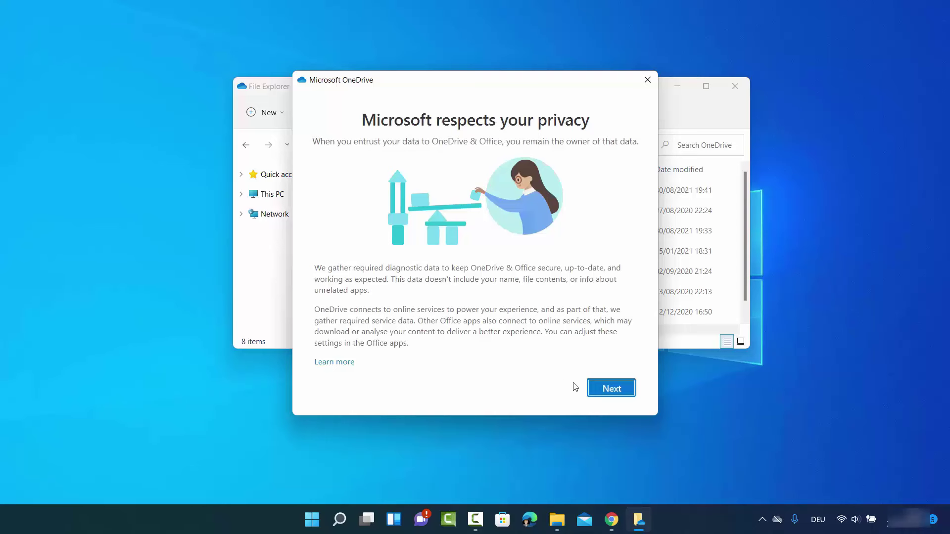
Accept the privacy notice without sending optional data and reuse the existing OneDrive folder
{"action": "left_click", "coordinate": [603, 394]}
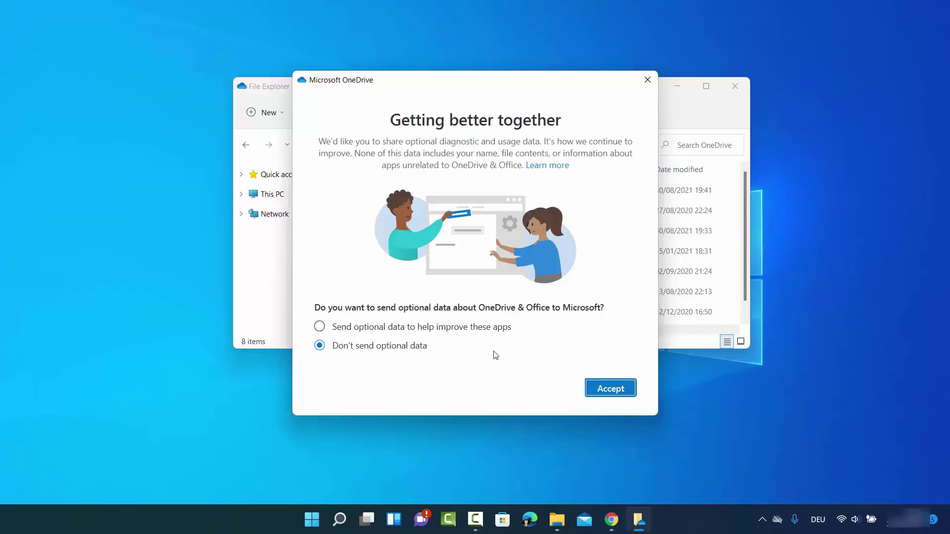
{"action": "left_click", "coordinate": [611, 391]}
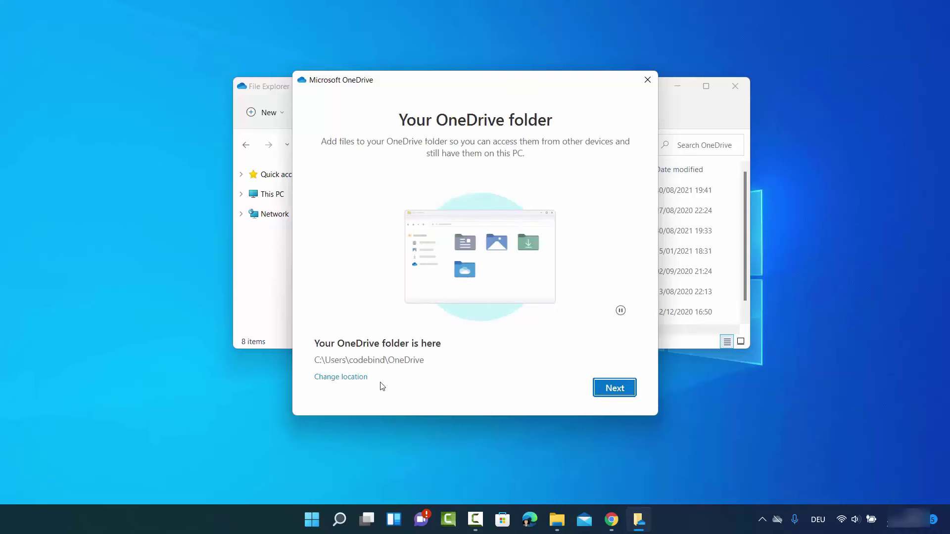
{"action": "left_click", "coordinate": [615, 388]}
{"action": "left_click", "coordinate": [424, 308]}
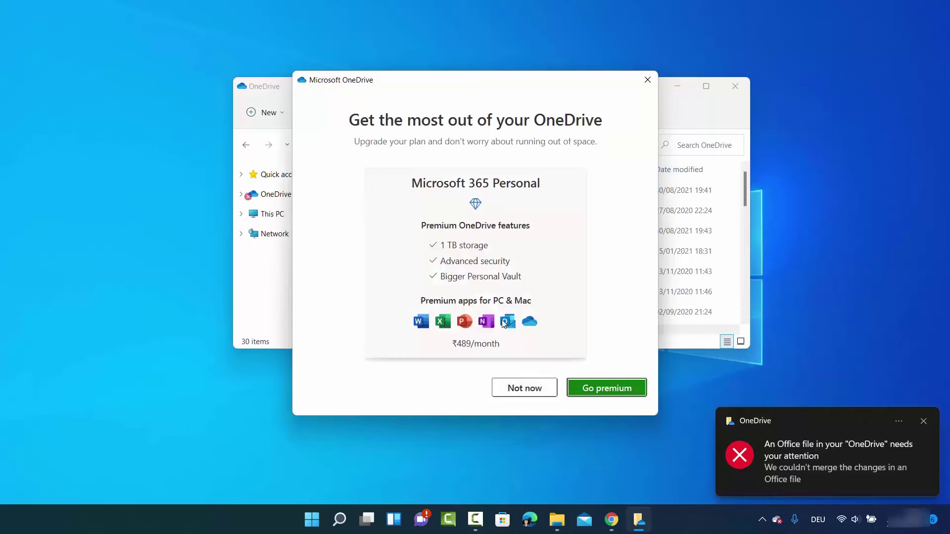
Decline premium, skip past the tour pages, and postpone the mobile app
{"action": "left_click", "coordinate": [515, 395]}
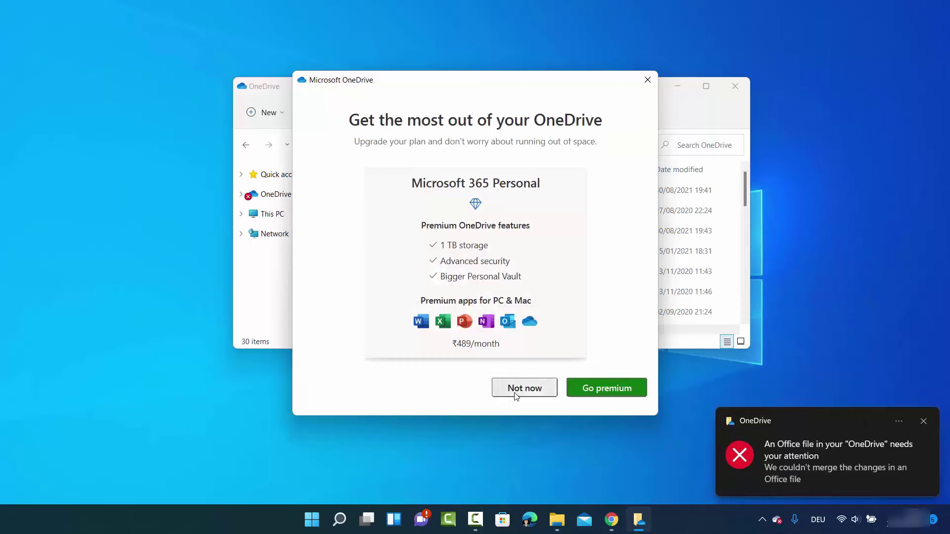
{"action": "left_click", "coordinate": [592, 389]}
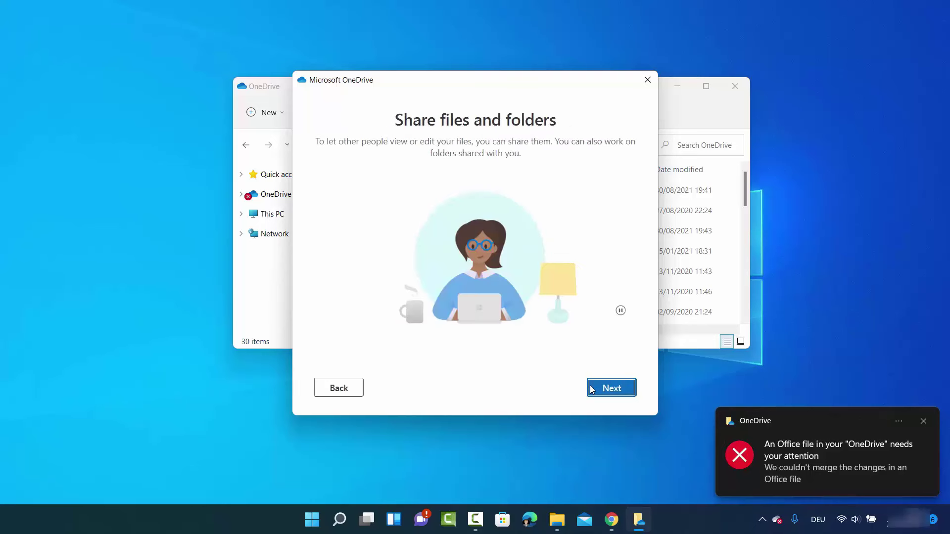
{"action": "left_click", "coordinate": [600, 390]}
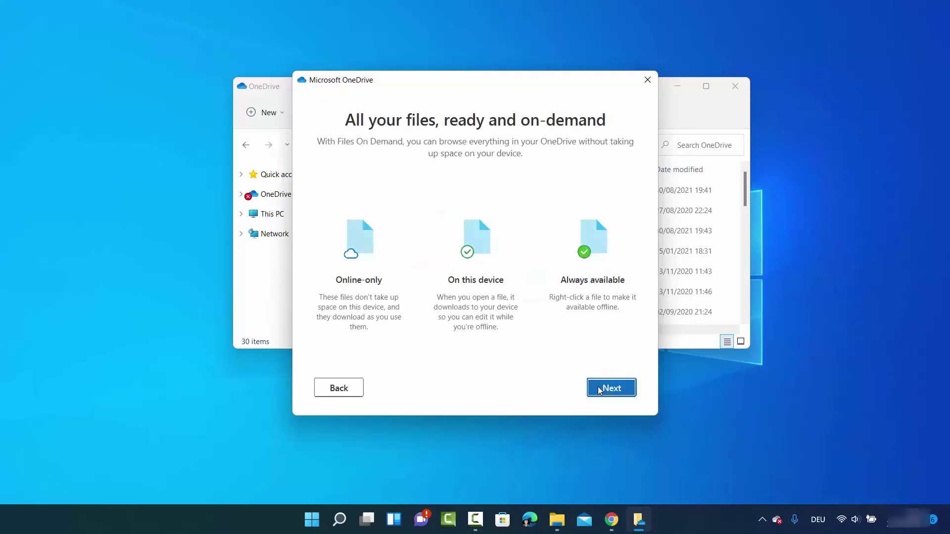
{"action": "left_click", "coordinate": [594, 391]}
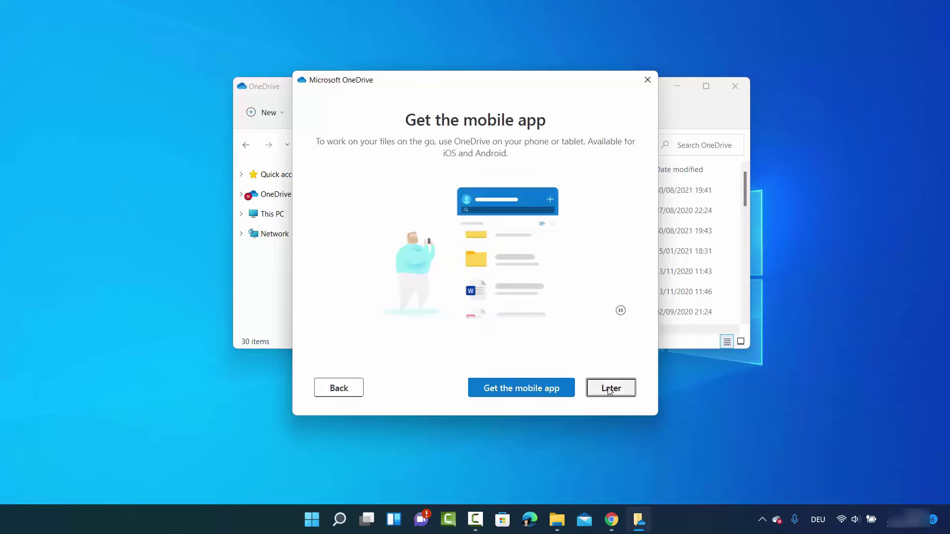
{"action": "left_click", "coordinate": [607, 389]}
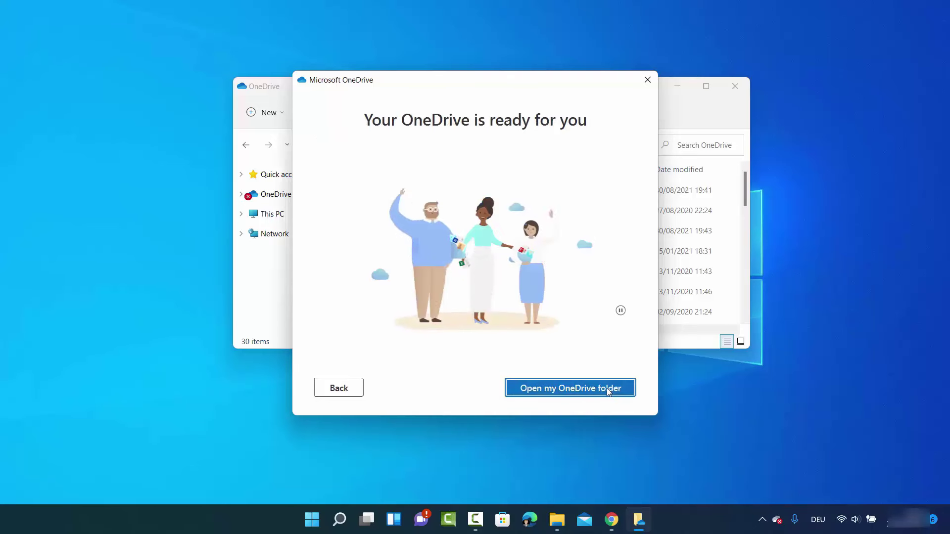
Open the OneDrive folder in File Explorer and inspect its full path in the address bar
{"action": "left_click", "coordinate": [551, 391]}
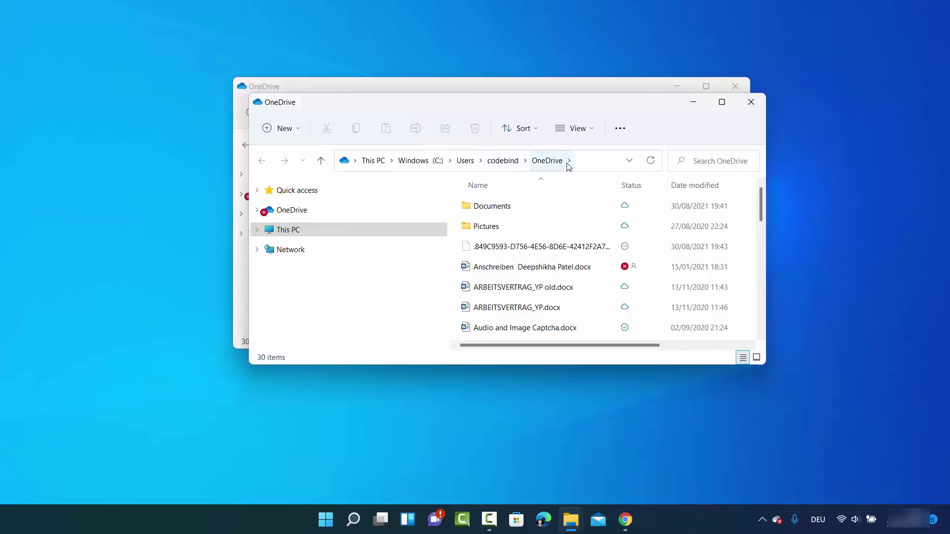
{"action": "left_click", "coordinate": [582, 162]}
{"action": "left_click", "coordinate": [400, 161]}
{"action": "double_click", "coordinate": [401, 161]}
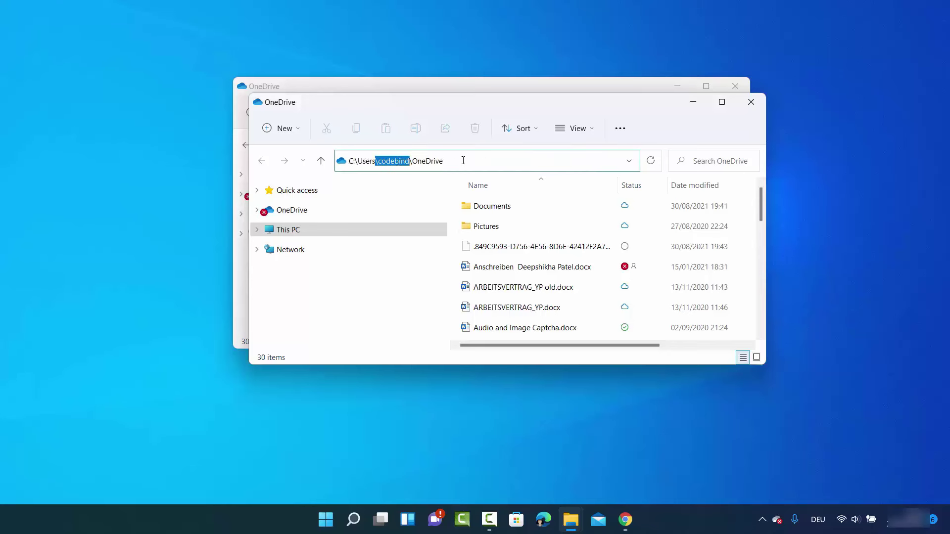
{"action": "left_click", "coordinate": [408, 319]}
{"action": "left_click", "coordinate": [566, 450]}
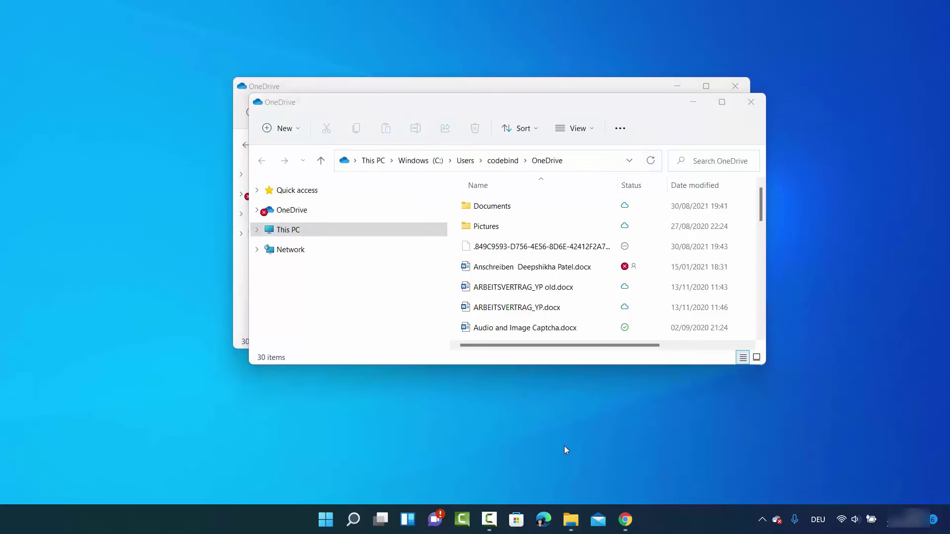